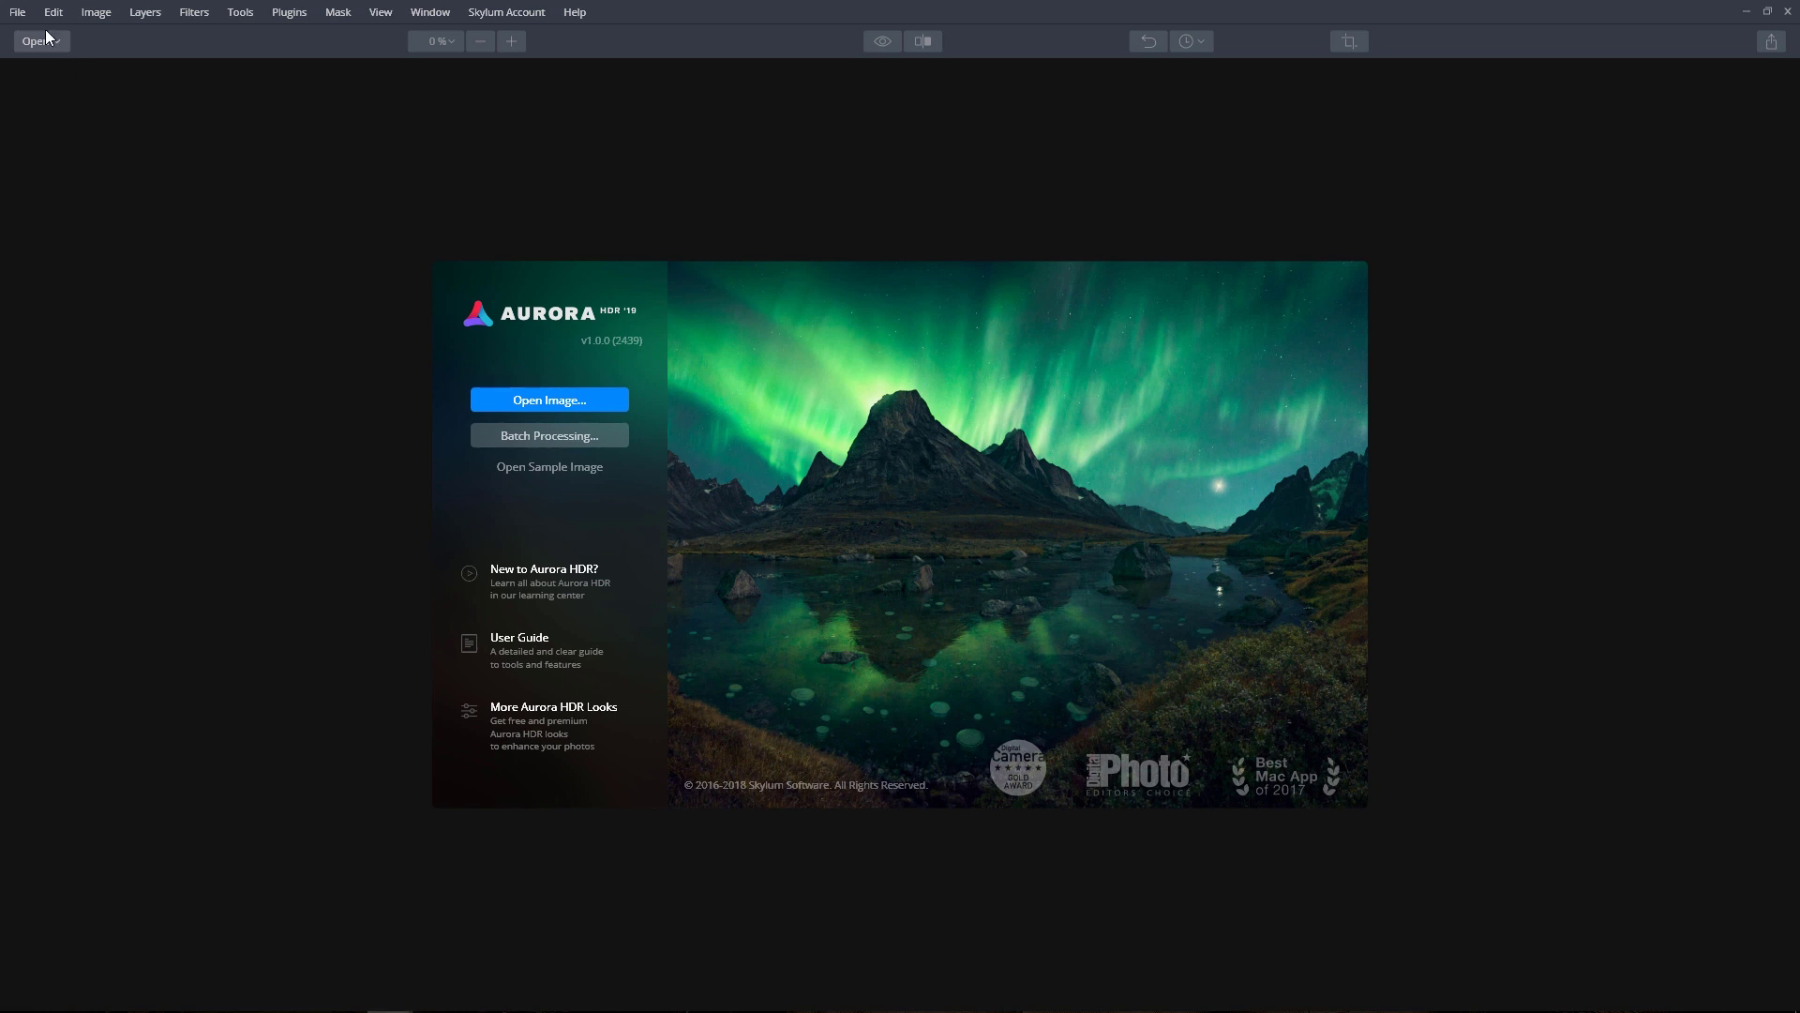
Step: Install the Aurora HDR 2019 plugin into Adobe Photoshop and Lightroom Classic CC via Install Plugins
click(19, 12)
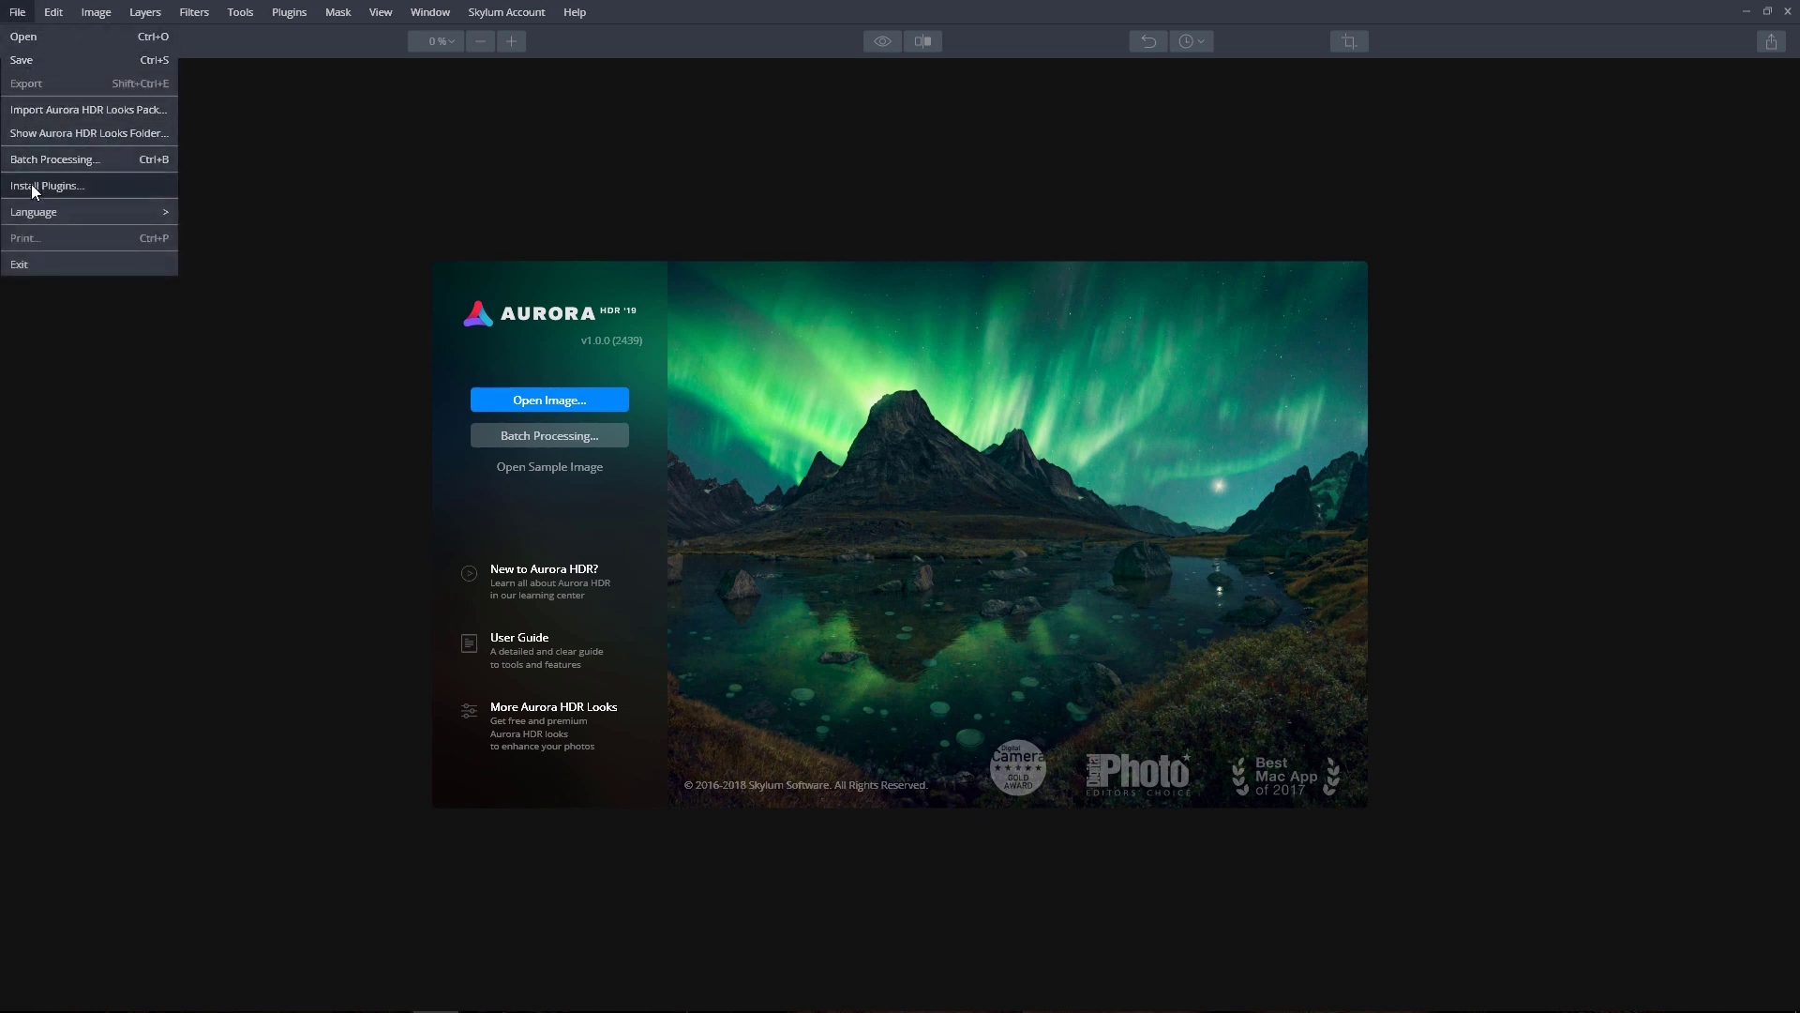
click(31, 184)
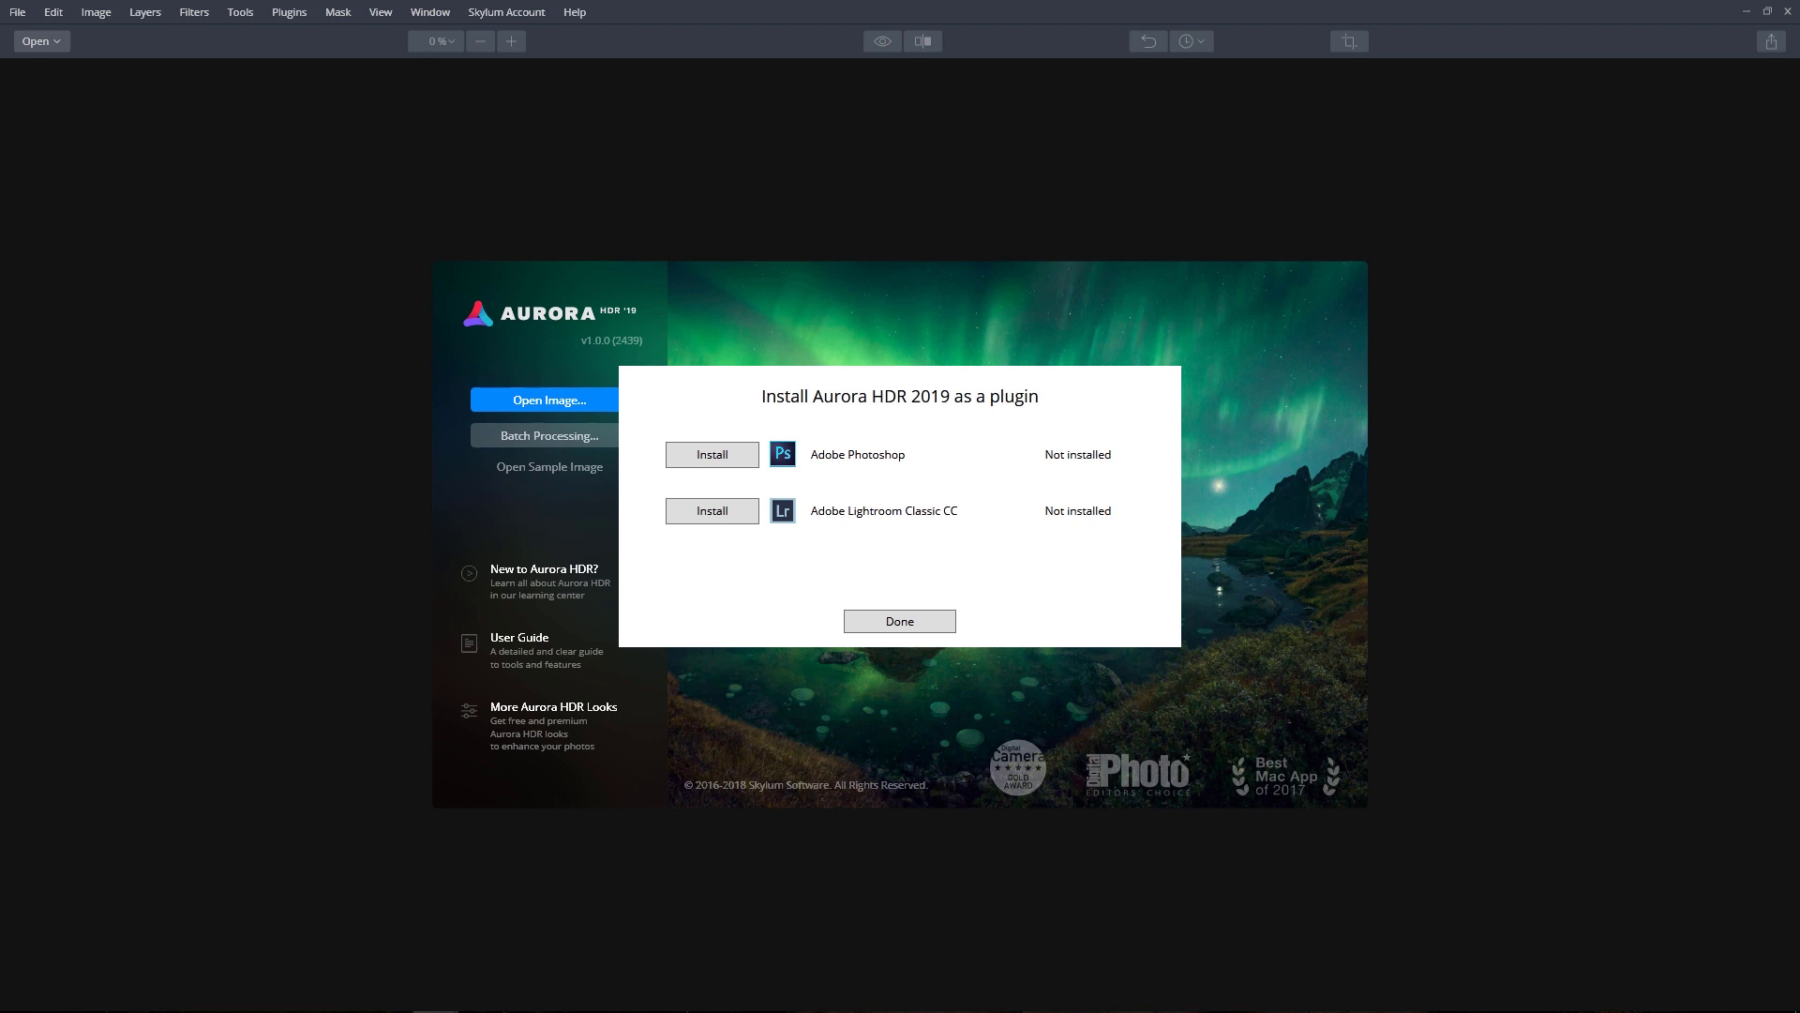
click(717, 454)
click(731, 515)
click(902, 622)
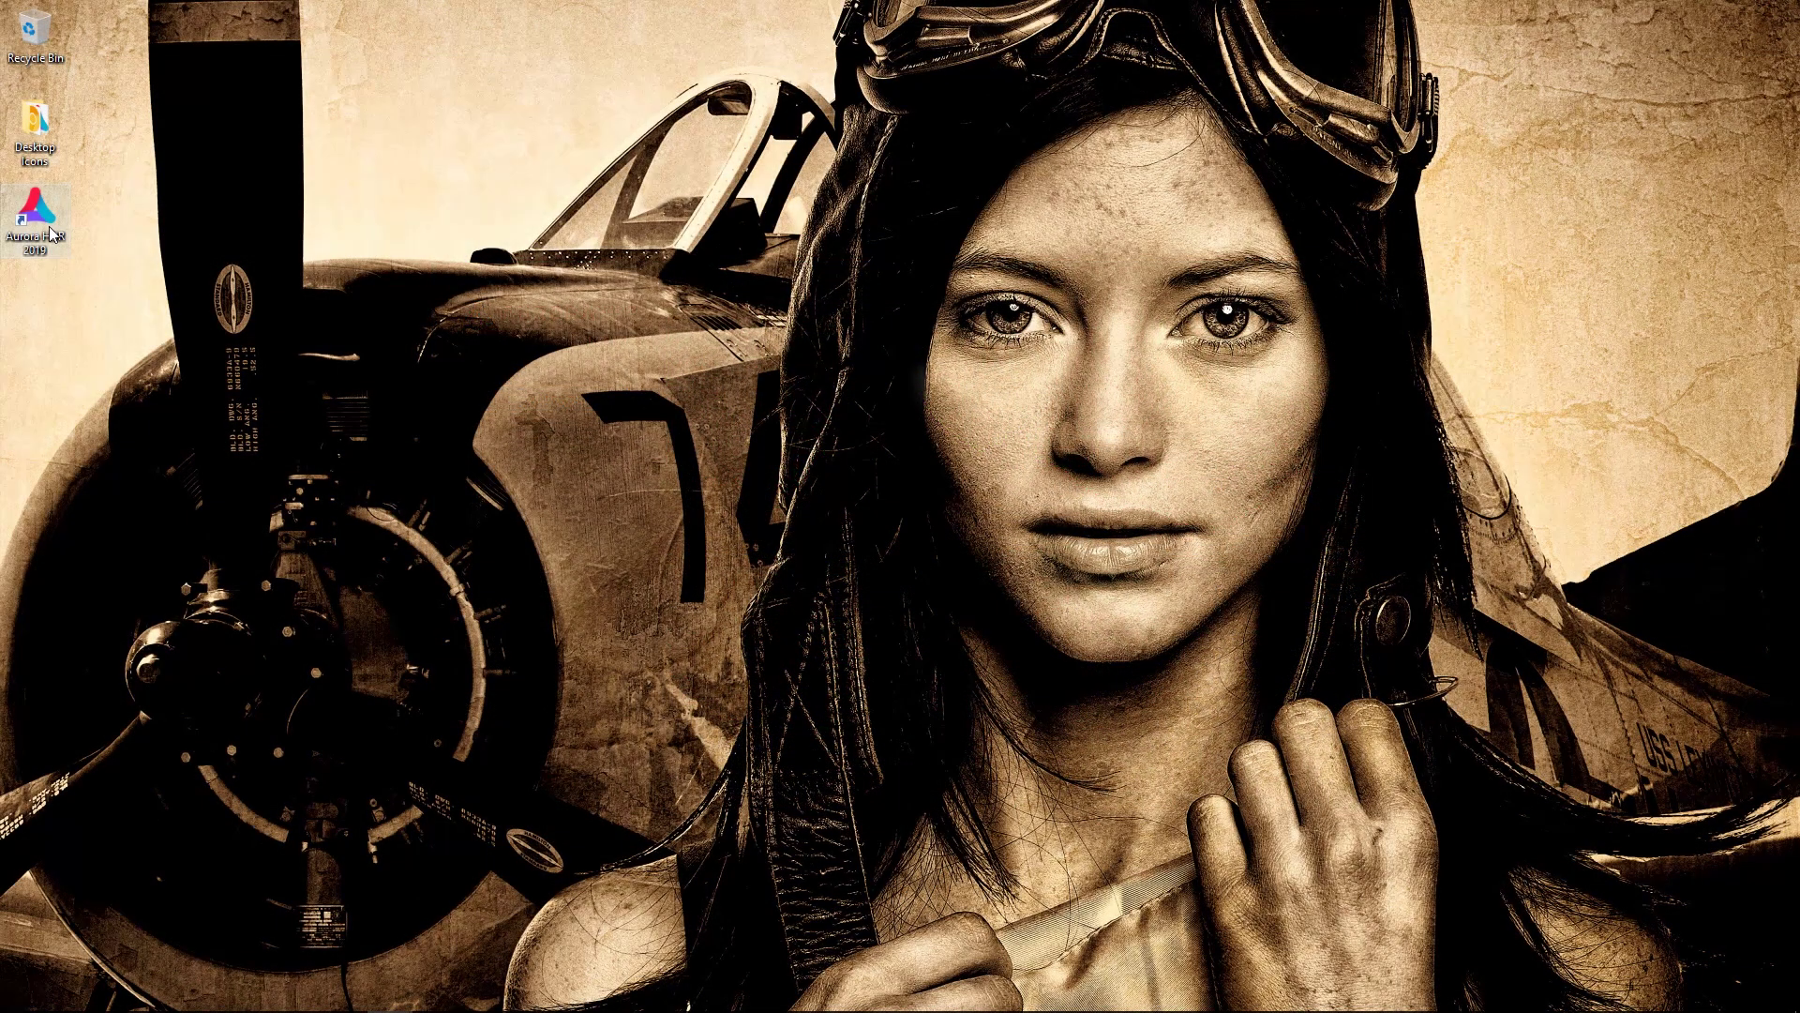
Step: Launch Aurora HDR 2019 from its desktop shortcut's context menu
right_click(15, 222)
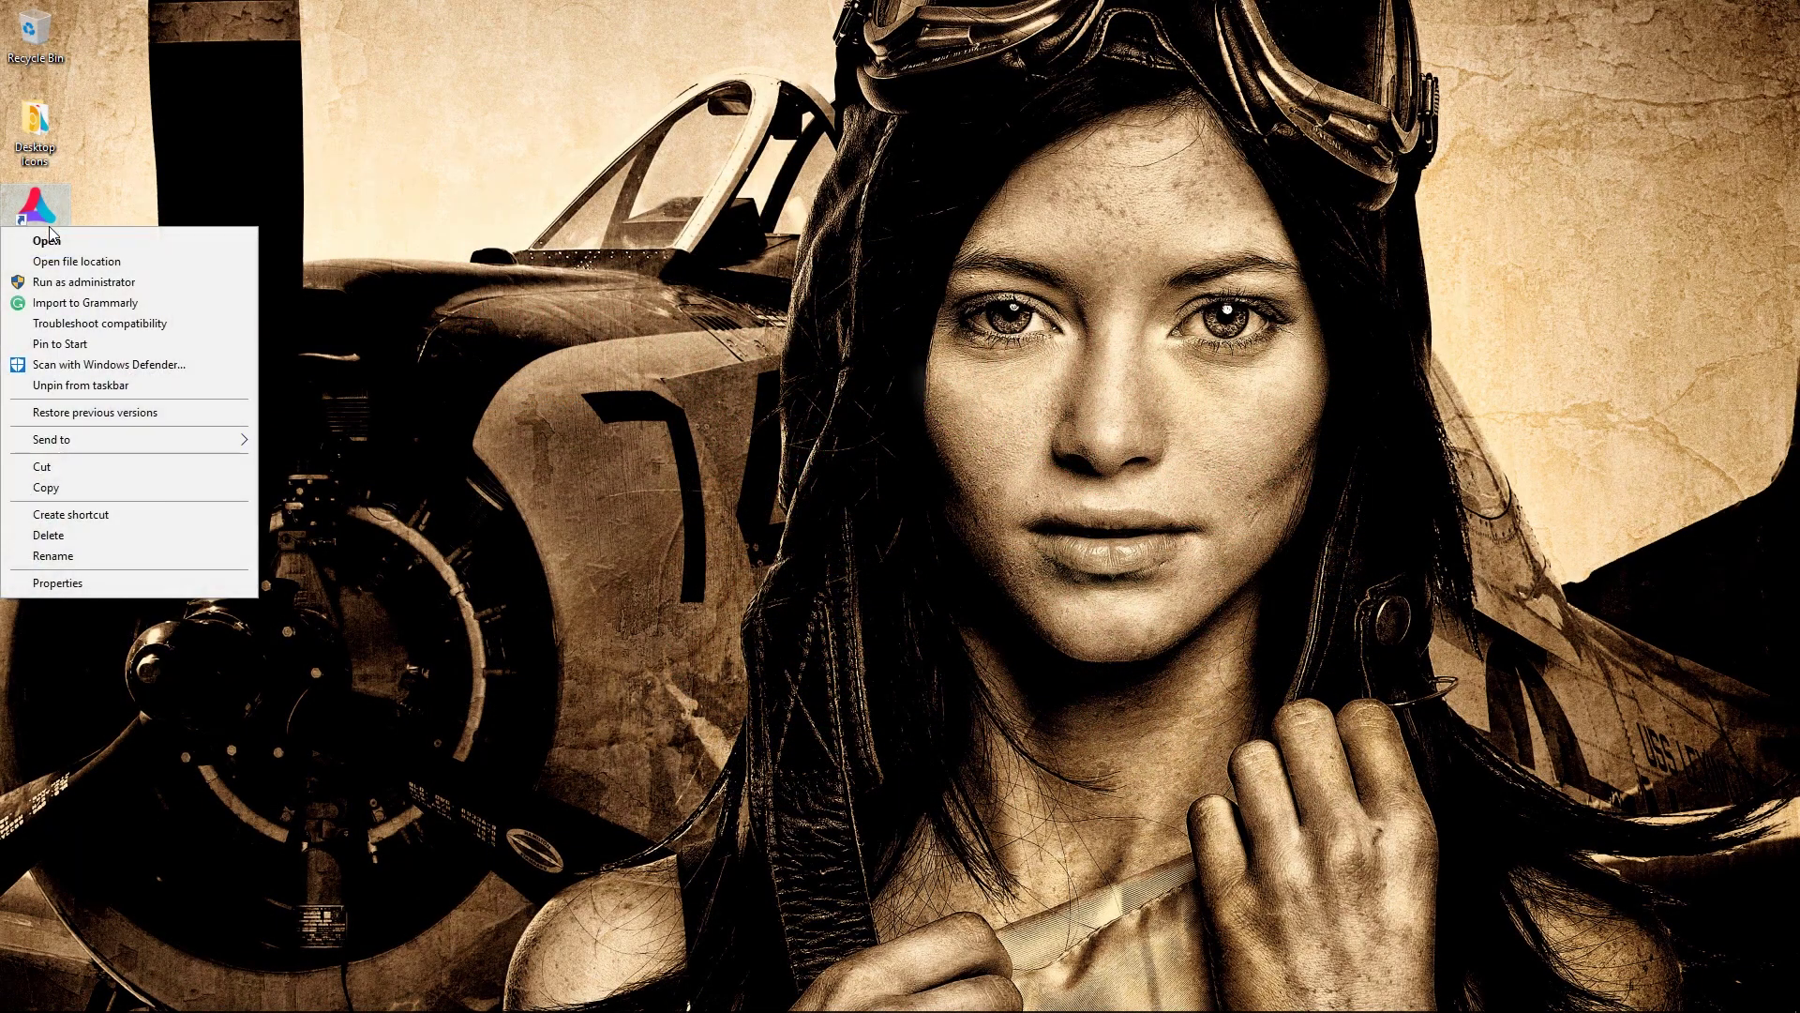
click(109, 281)
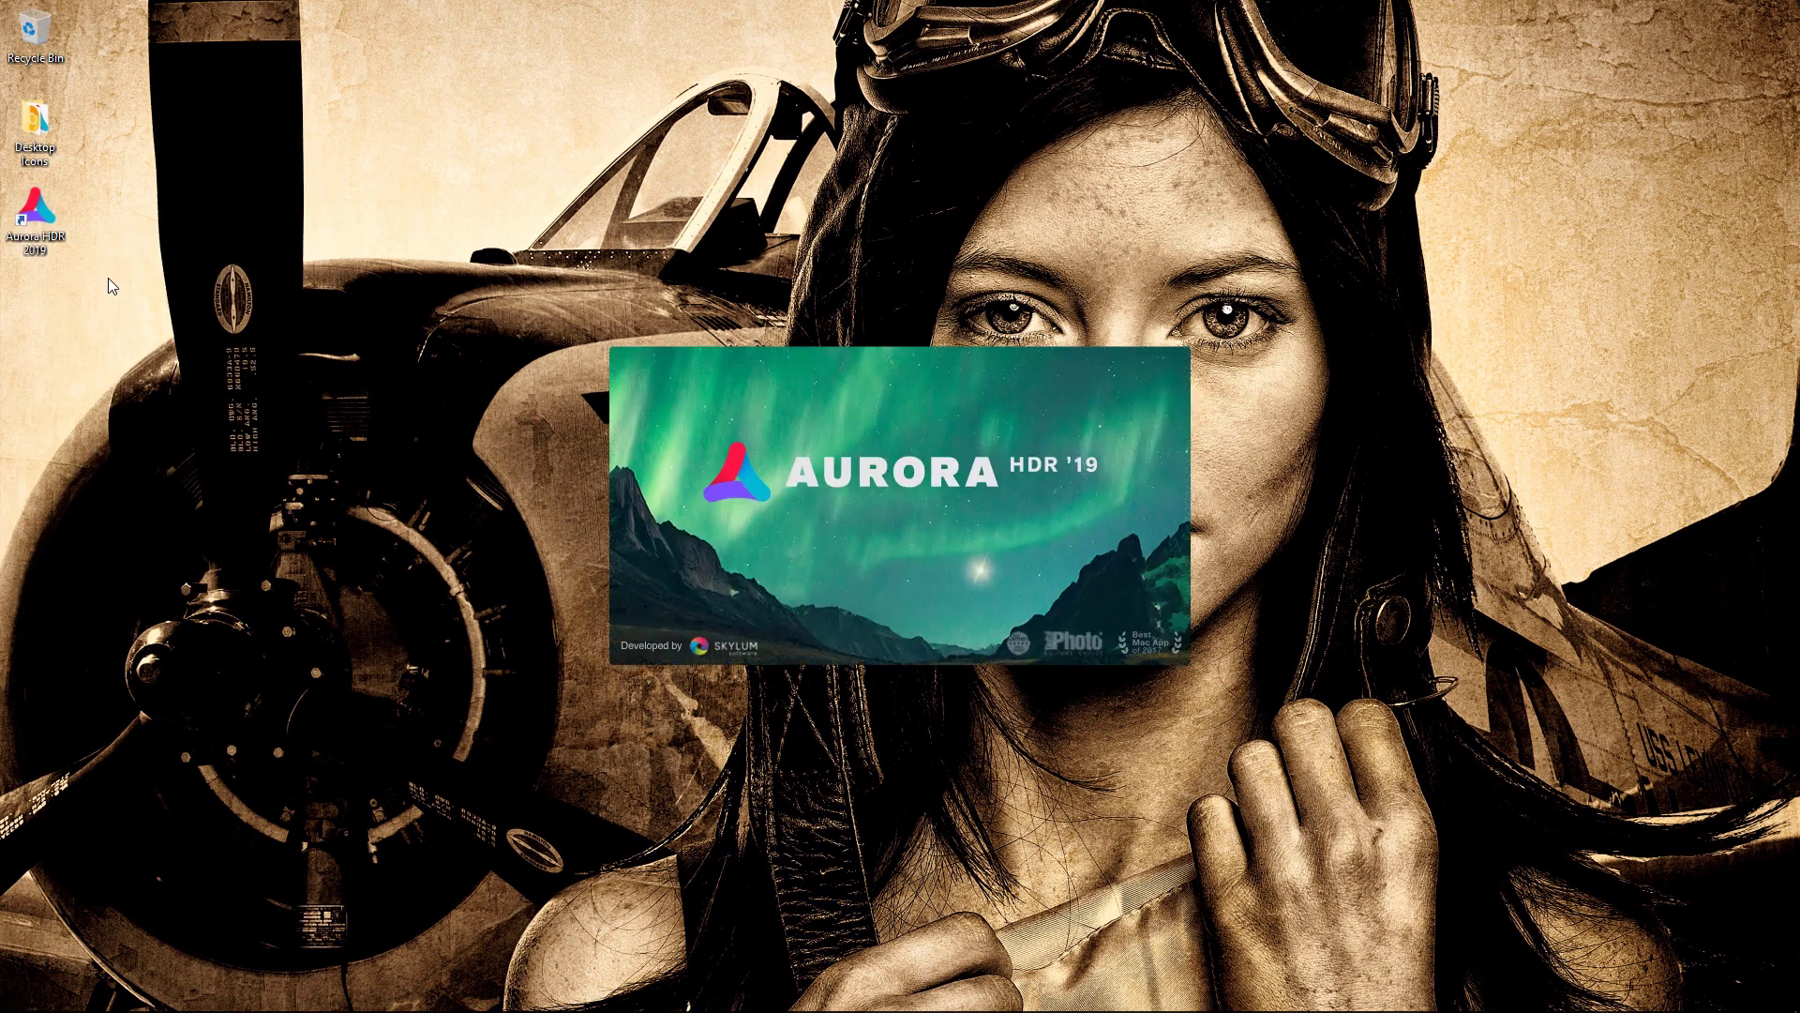